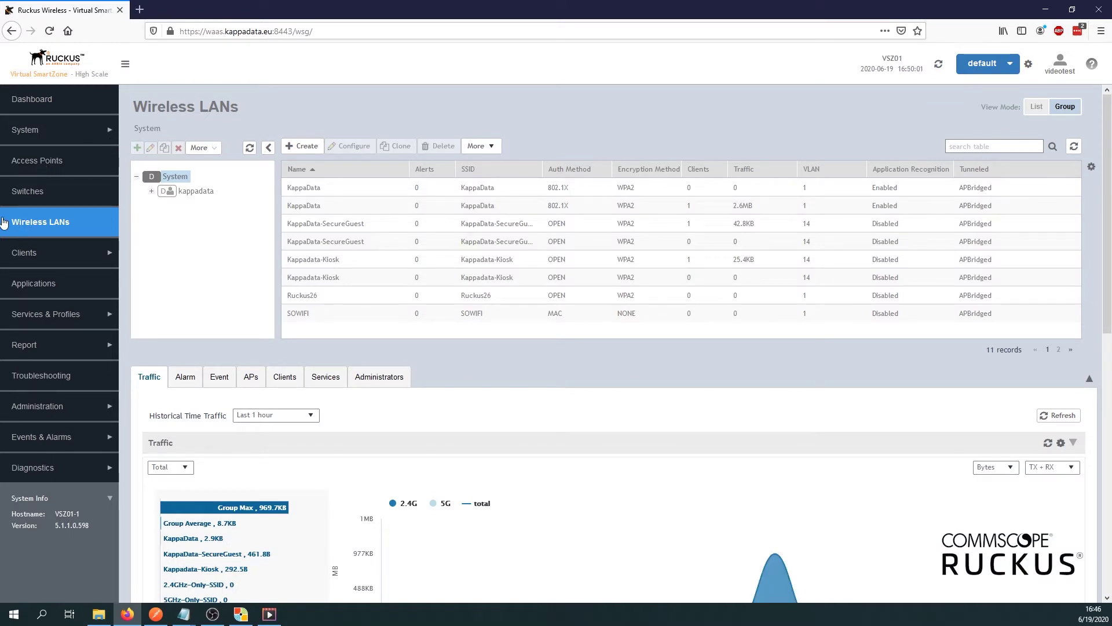
- Drill into kappadata > Kappa Data - EU > Kappa Data - Test and expand it to show its default WLAN group
click(151, 192)
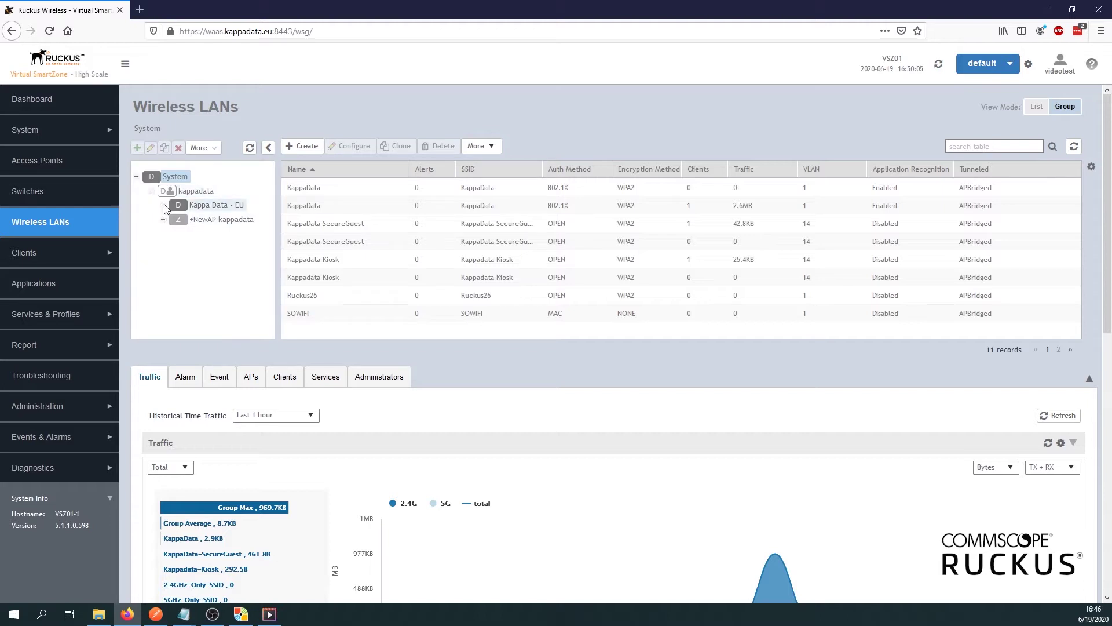
click(164, 206)
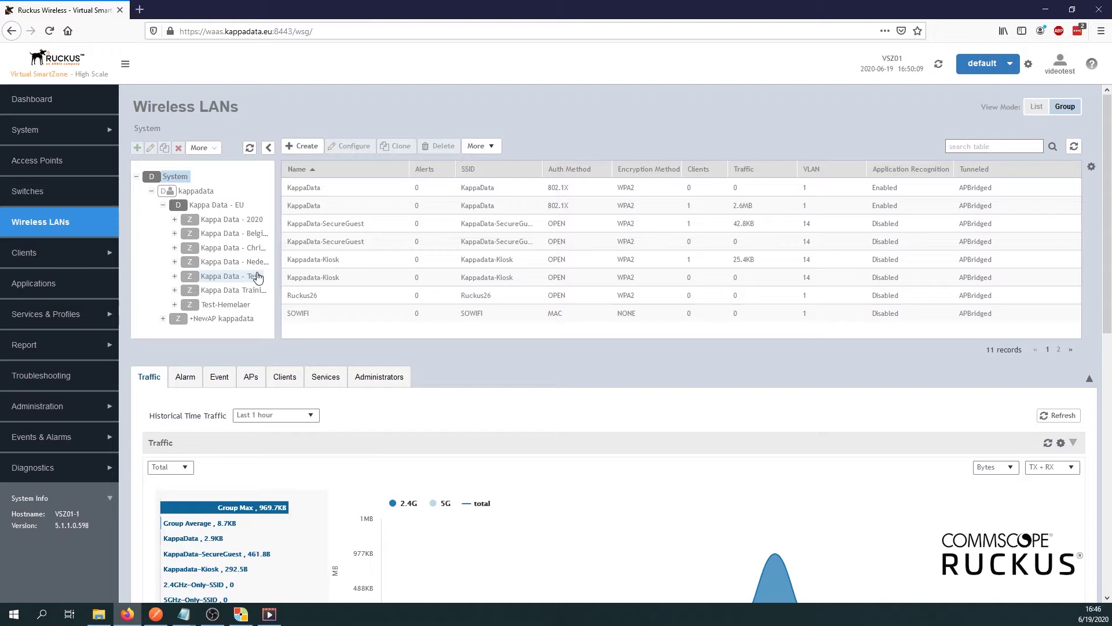
click(210, 277)
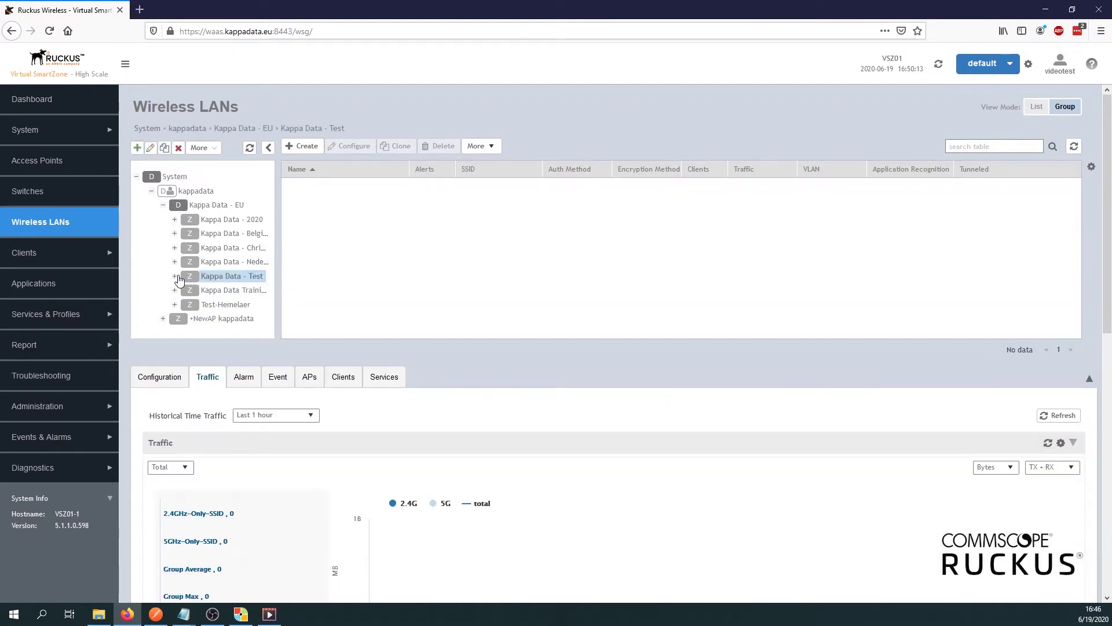
click(175, 276)
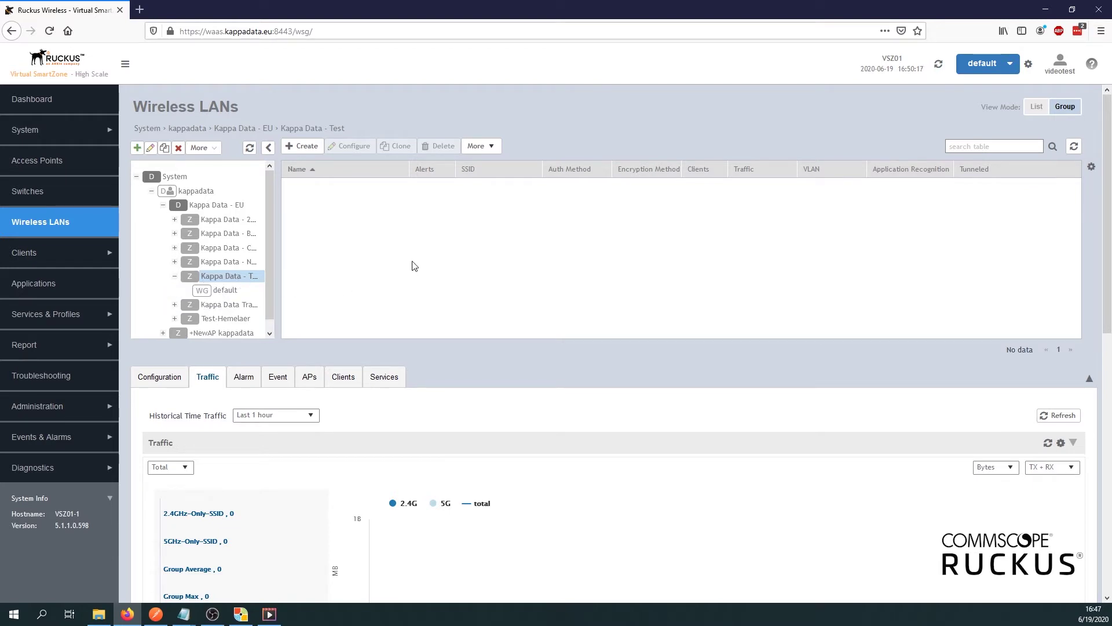
- Create a WLAN named 5GHzSSID using WPA2 encryption with a passphrase
click(292, 148)
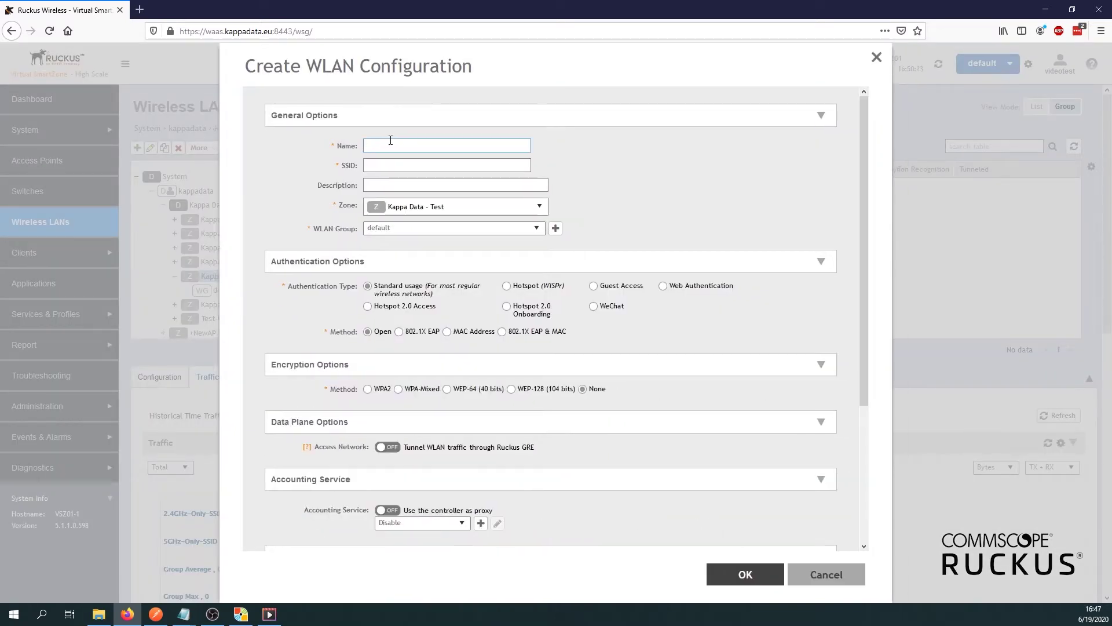
text(5GHzSSID)
click(368, 389)
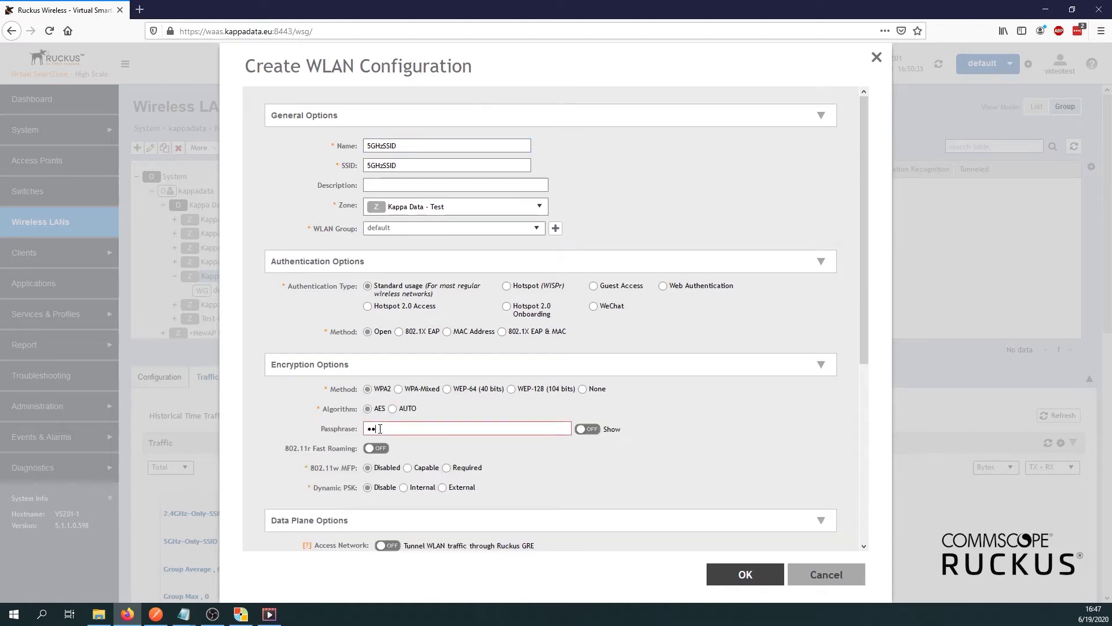
text(1)
click(744, 575)
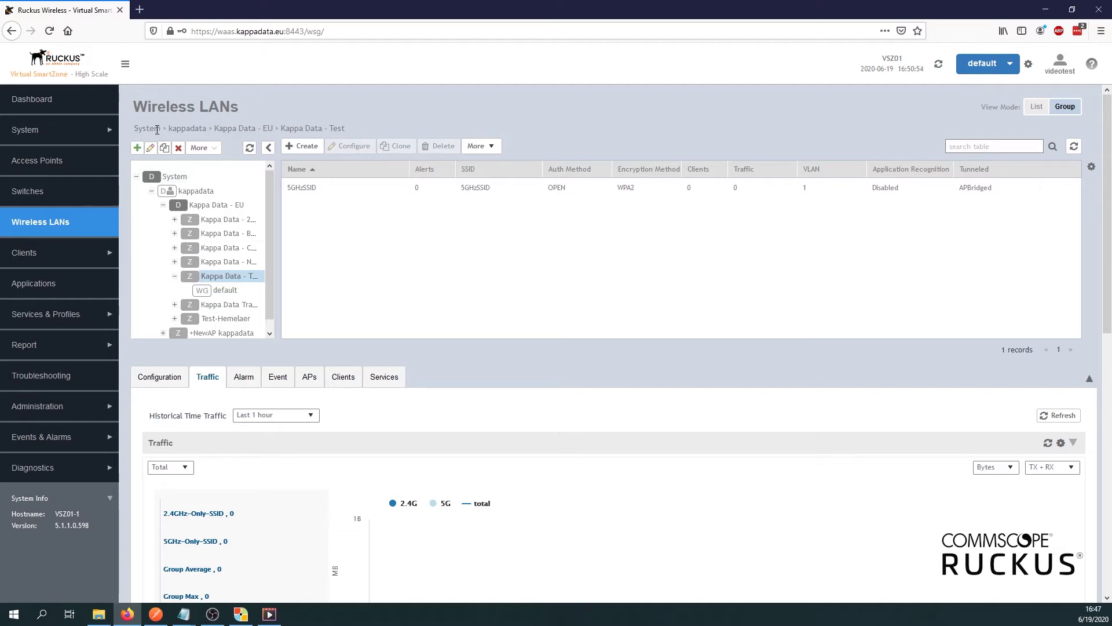
- Create WLAN group 5GHz-WLAN-Group with 5GHzSSID as its selected WLAN
click(137, 149)
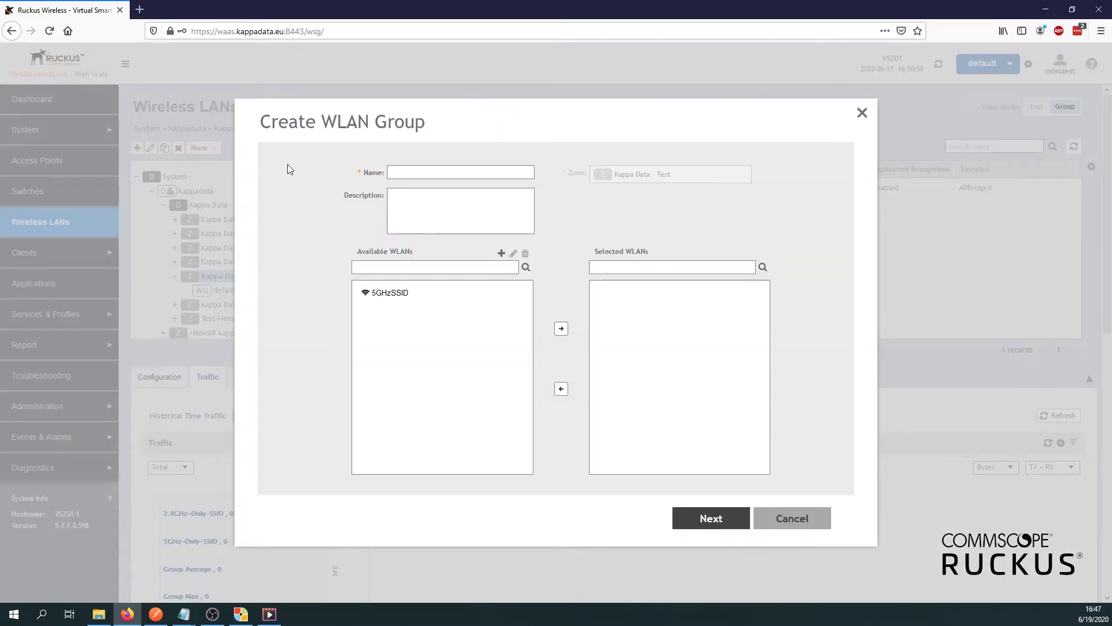
click(432, 175)
text(5GHz-WLAN-Group)
click(440, 295)
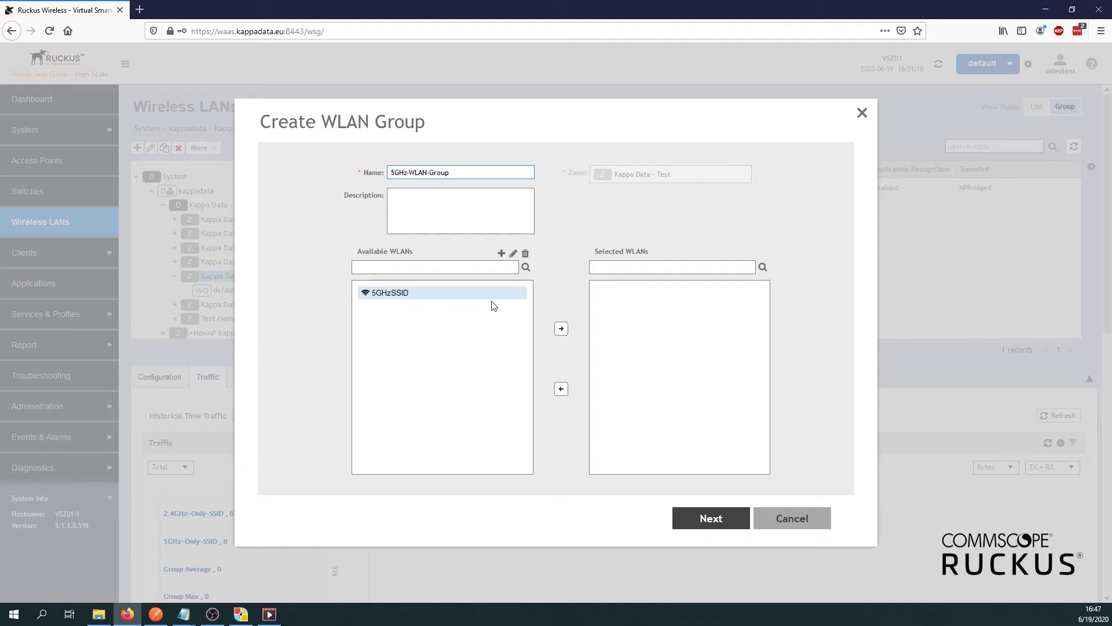
click(562, 329)
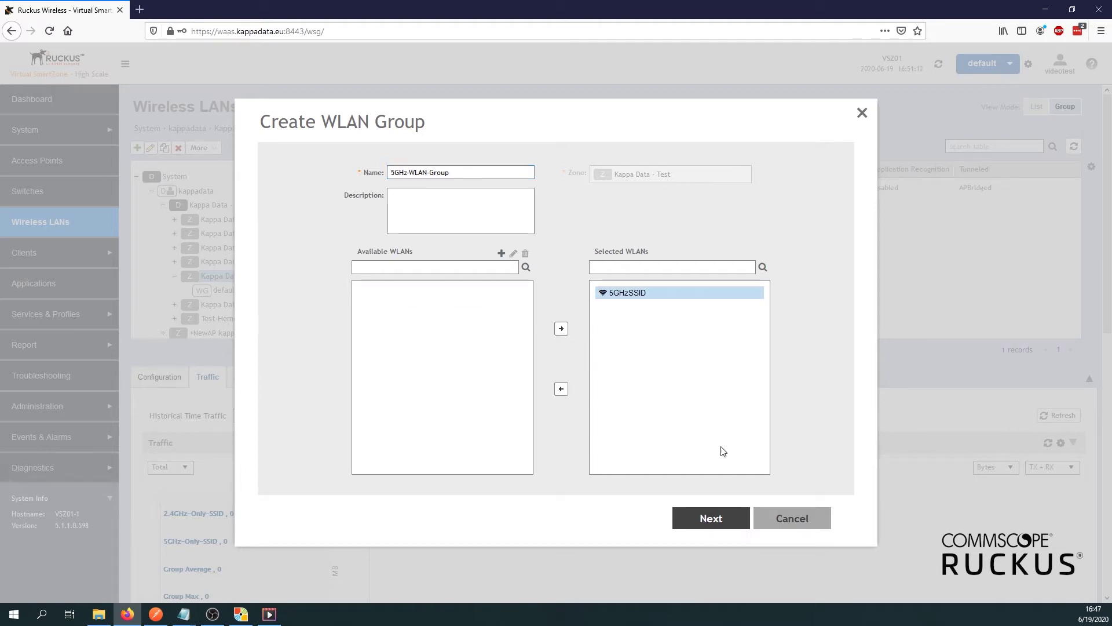
click(712, 516)
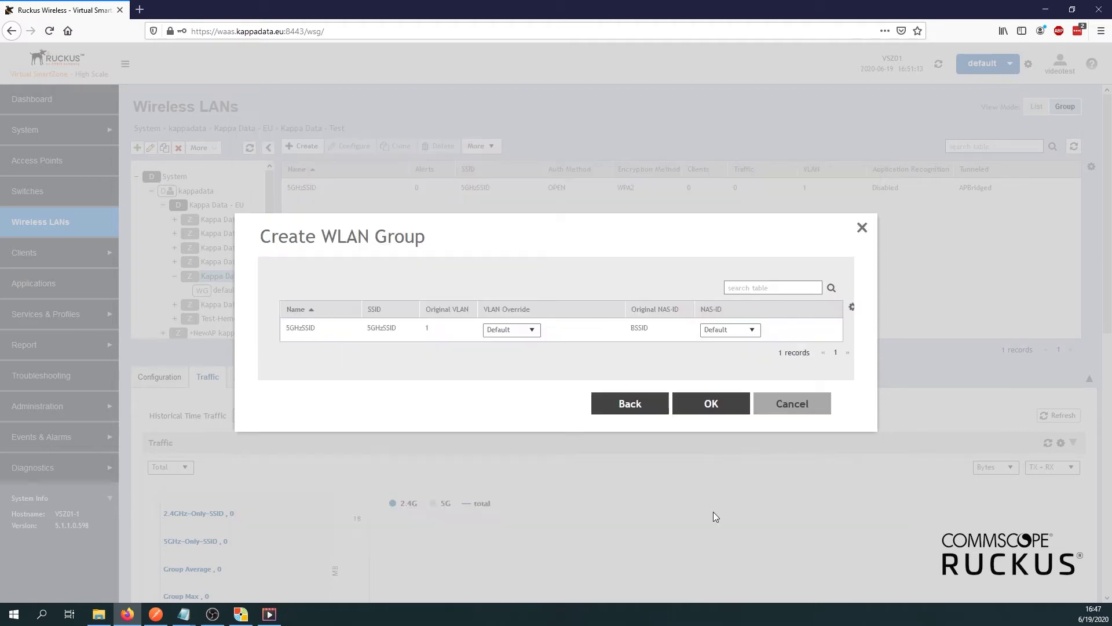
click(729, 405)
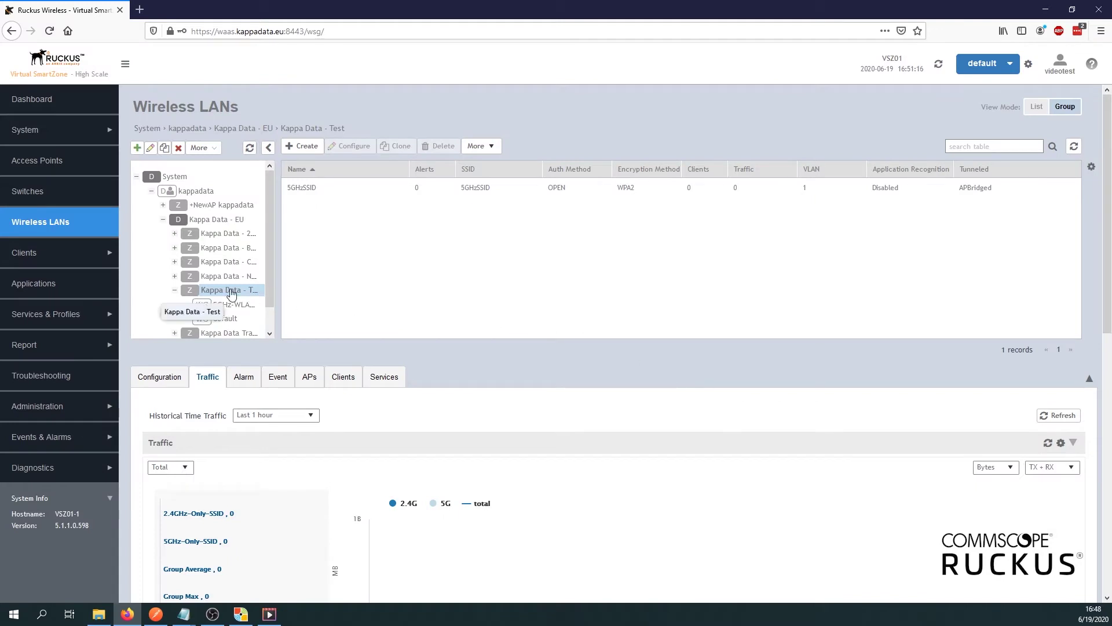
- Create an empty WLAN group named 2.4GHz-WLAN-Group and open it to confirm it has no WLANs
click(137, 147)
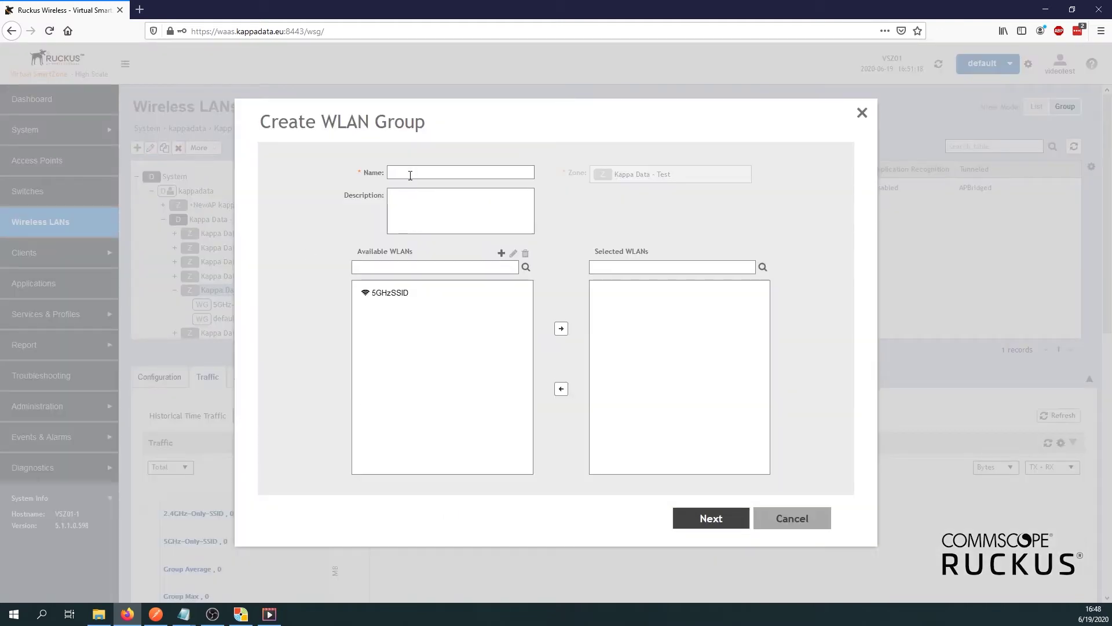
text(2.4GHz-WLAN-Group)
click(699, 518)
click(686, 405)
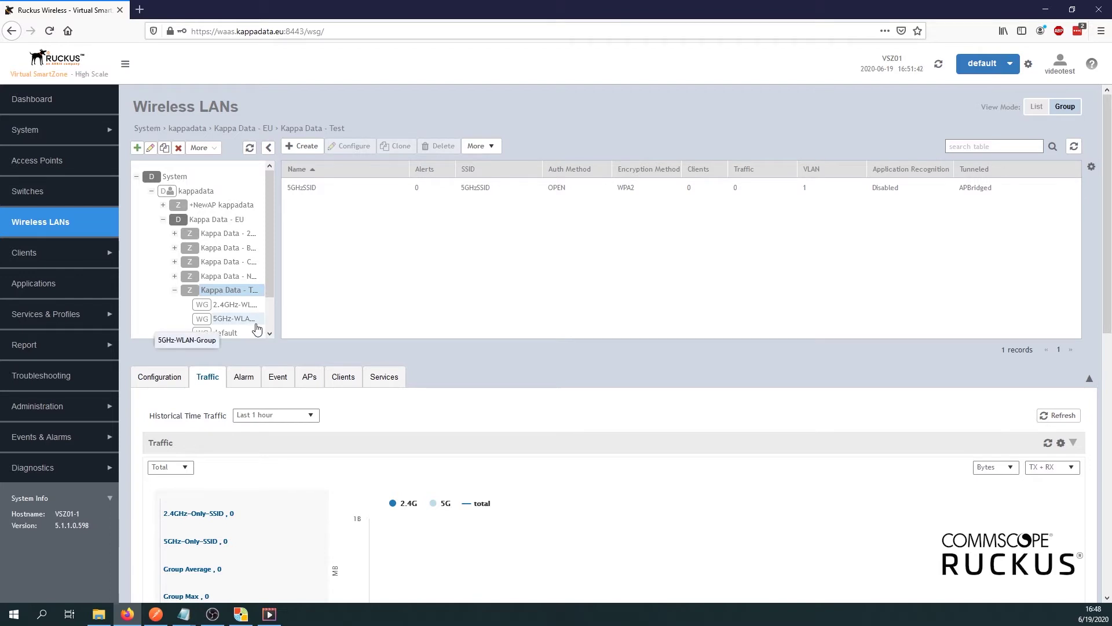
click(232, 305)
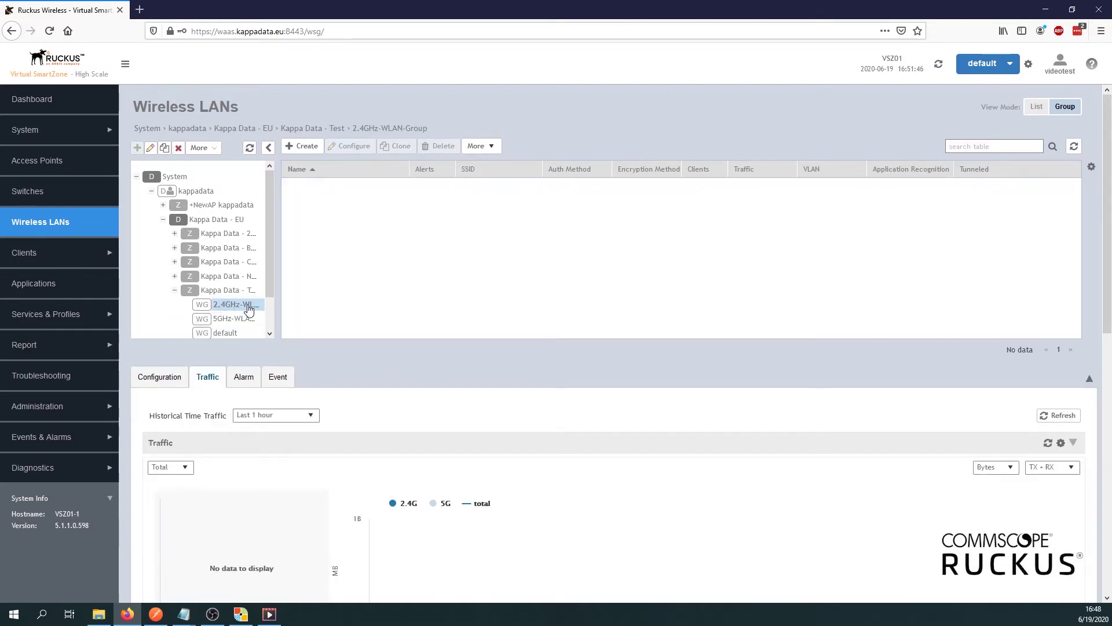
- On Access Points, drill into kappadata > Kappa Data - EU > Kappa Data - Test and open its default AP group
click(42, 165)
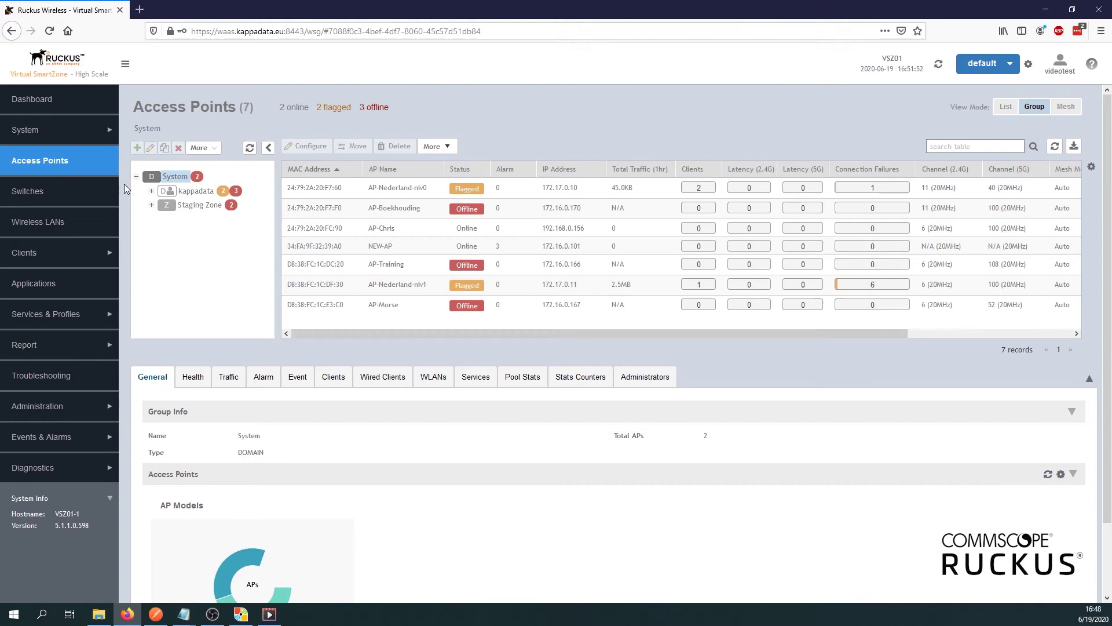
click(152, 191)
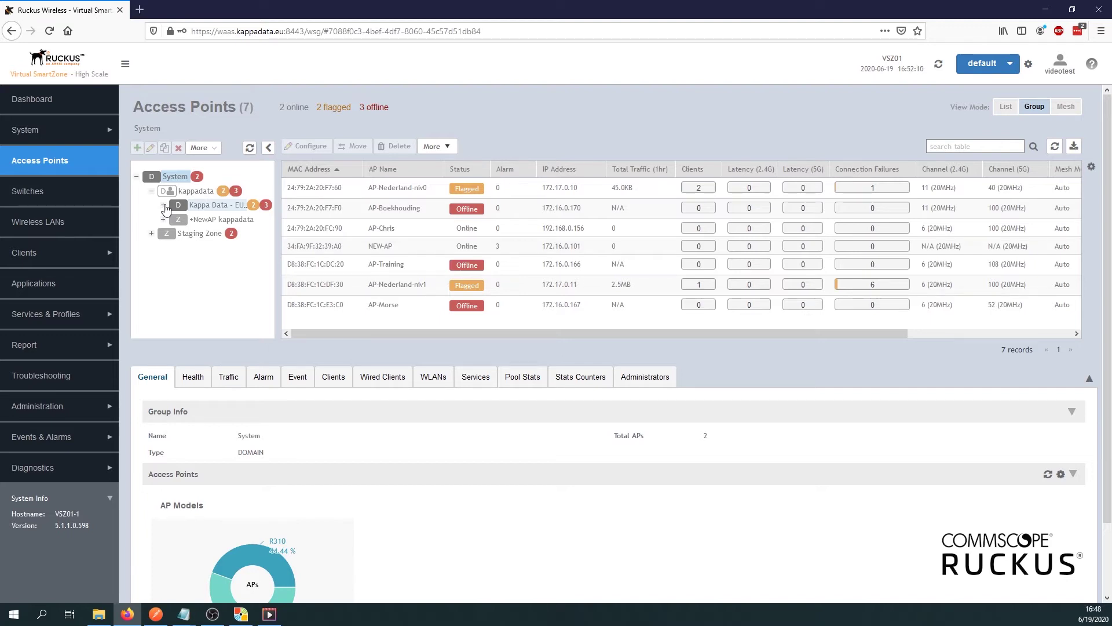
click(164, 206)
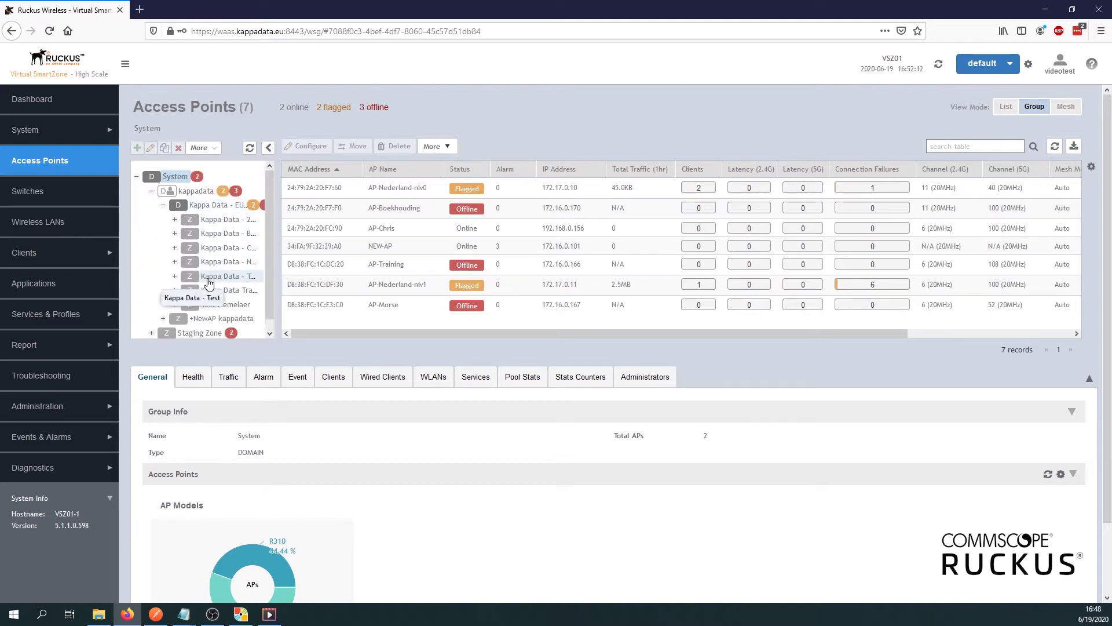
click(206, 278)
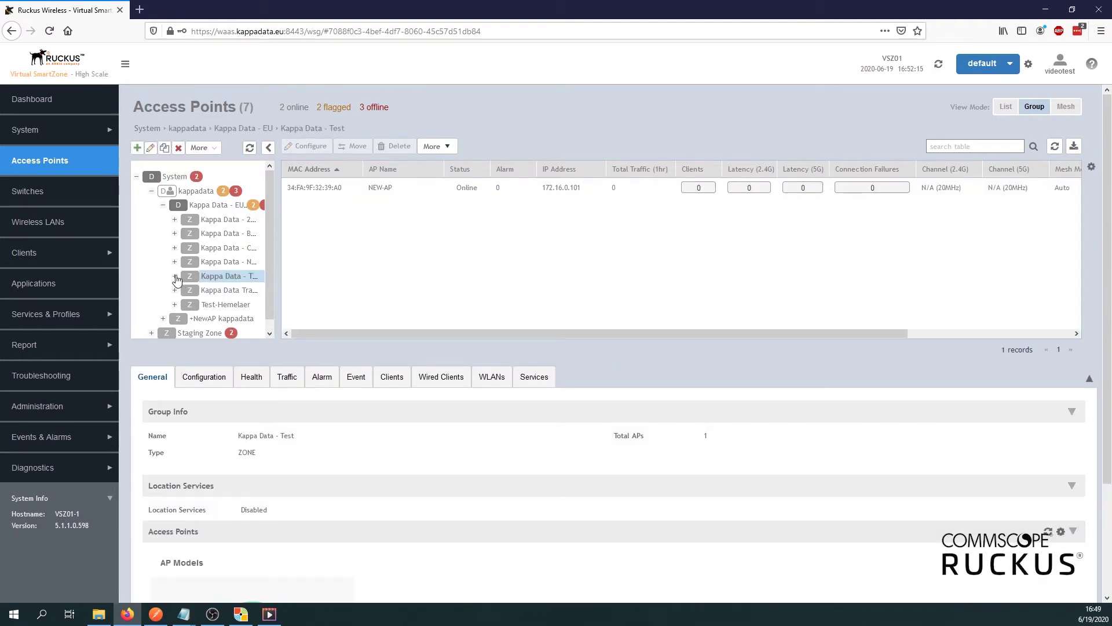
click(174, 275)
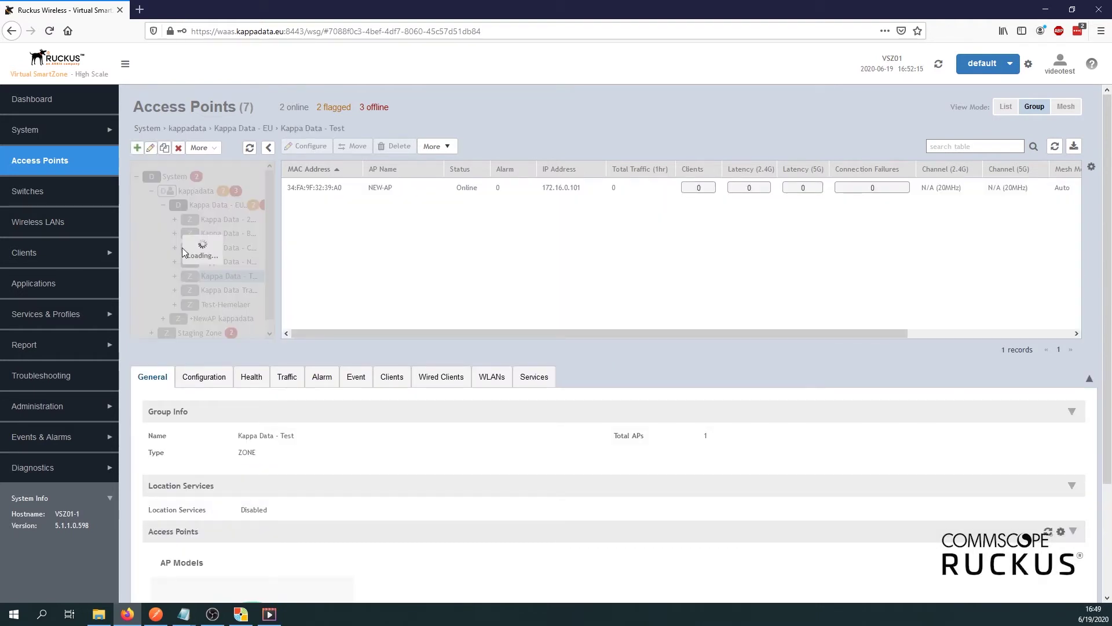
click(222, 296)
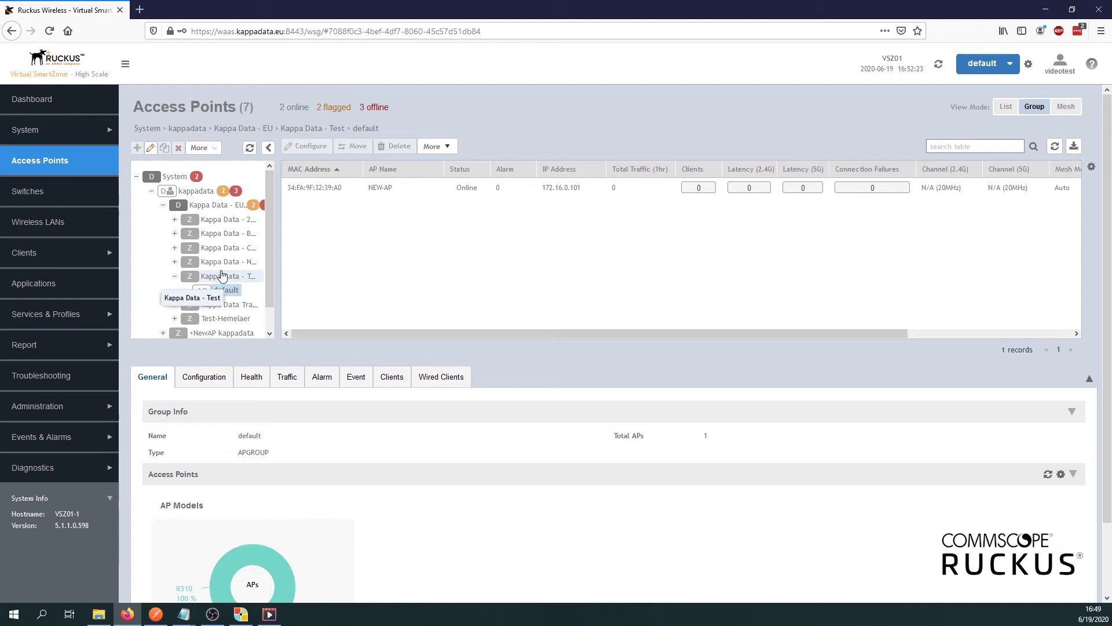
- In the default AP group settings, override the 2.4 GHz radio's WLAN group with 2.4GHz-WLAN-Group
click(150, 149)
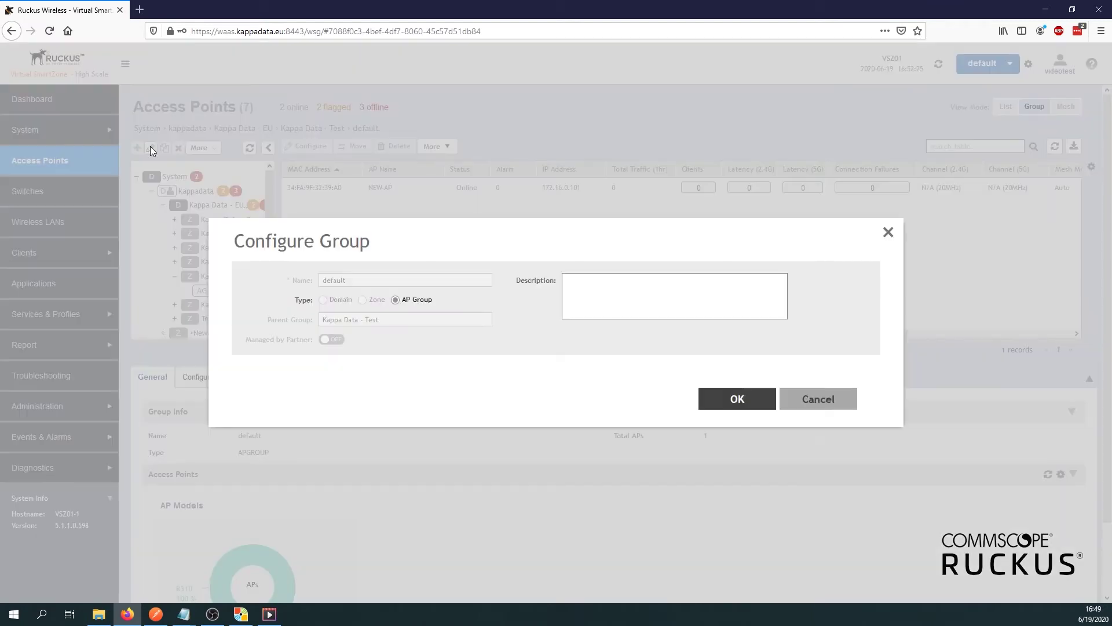
scroll(642, 388, down, 5)
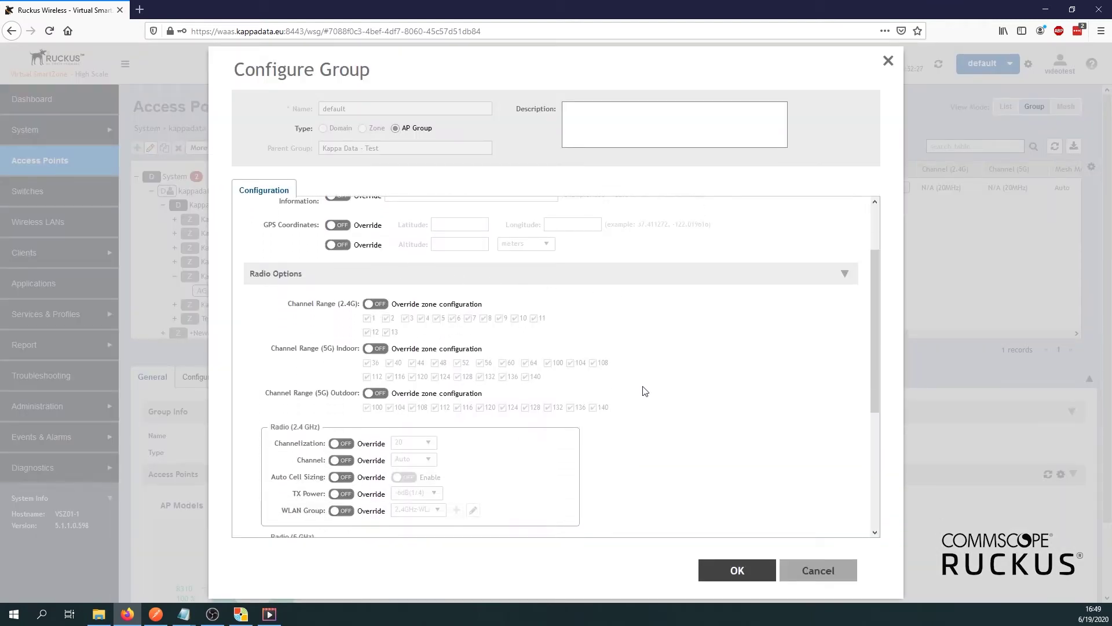
scroll(522, 355, up, 4)
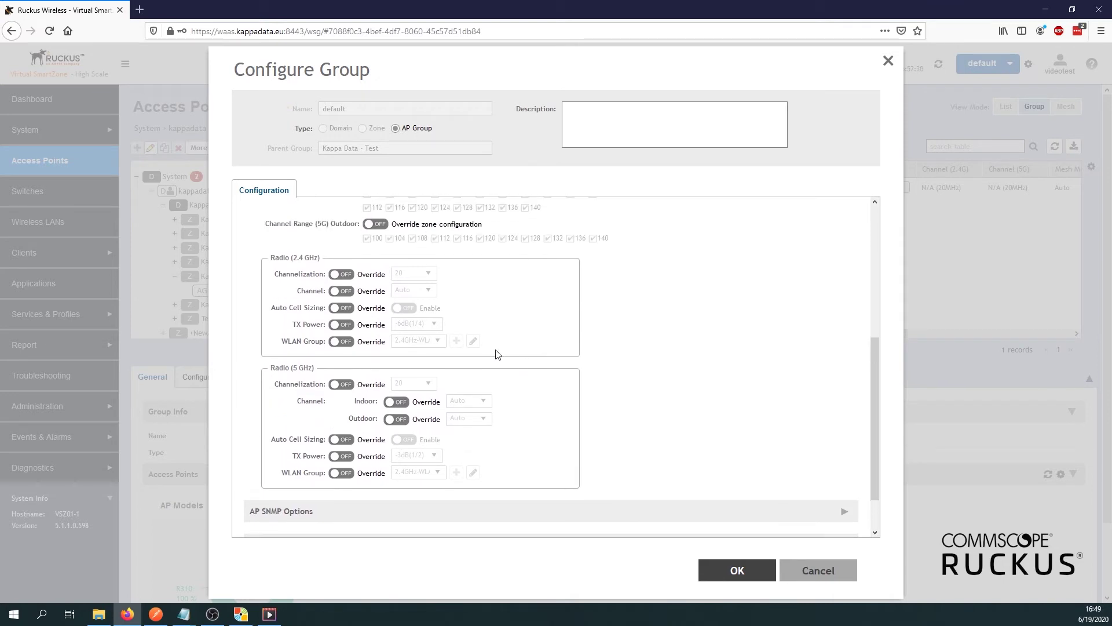
scroll(390, 336, up, 2)
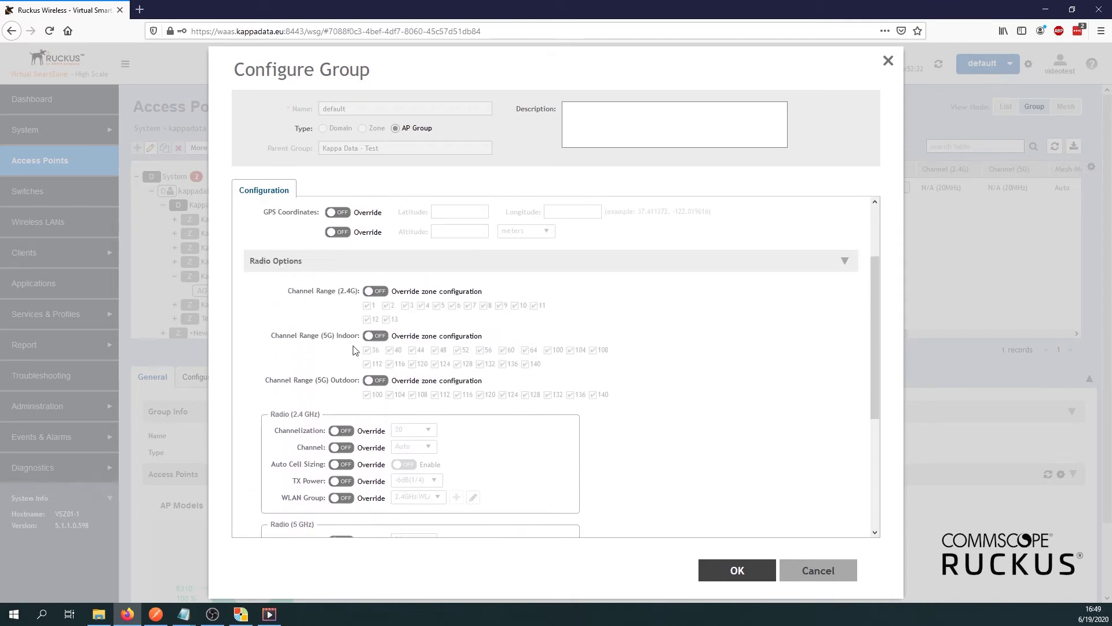
scroll(366, 367, down, 1)
scroll(366, 368, down, 1)
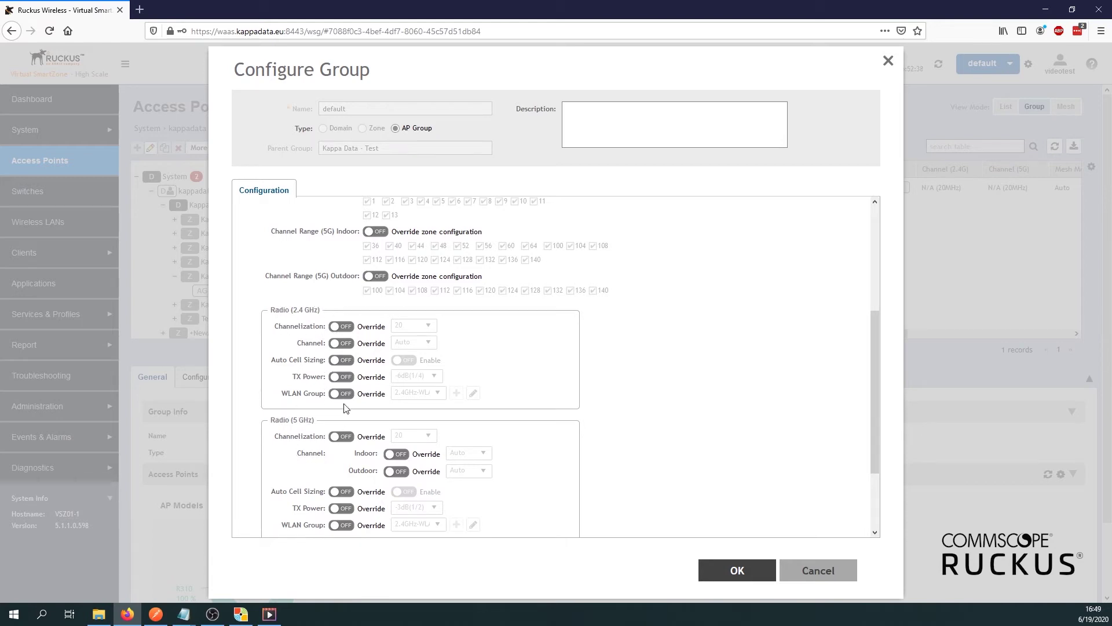
scroll(362, 434, down, 1)
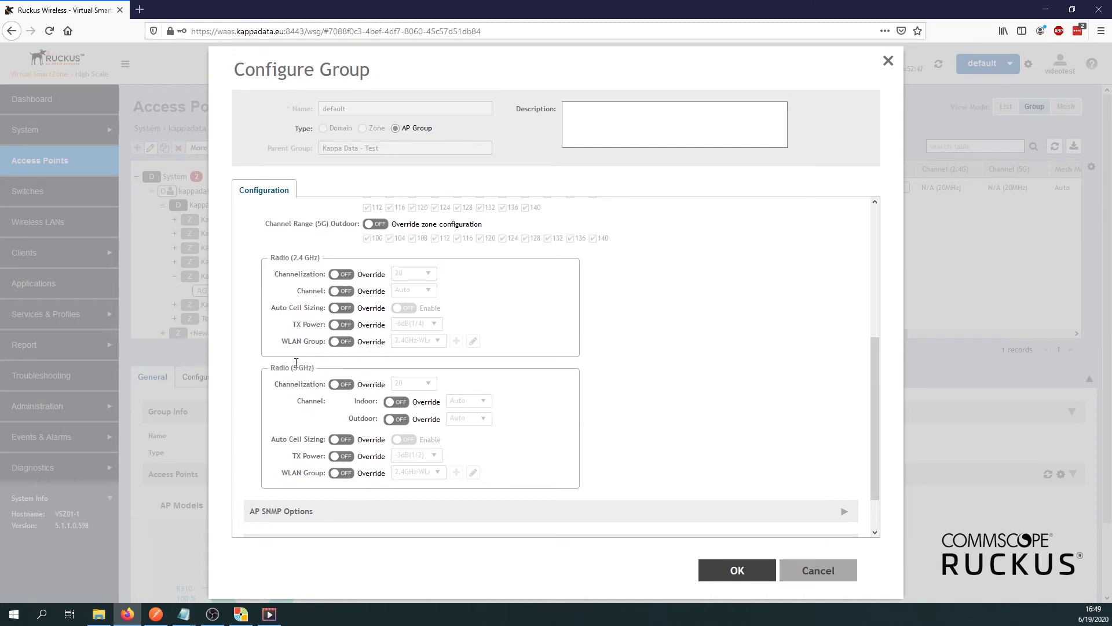
click(340, 342)
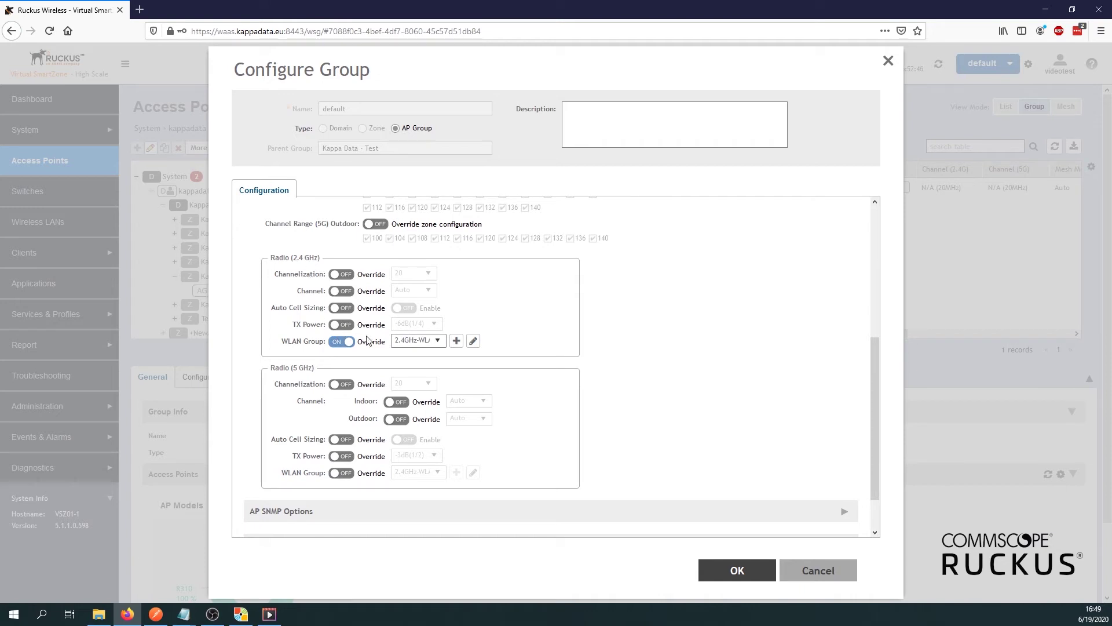
click(440, 343)
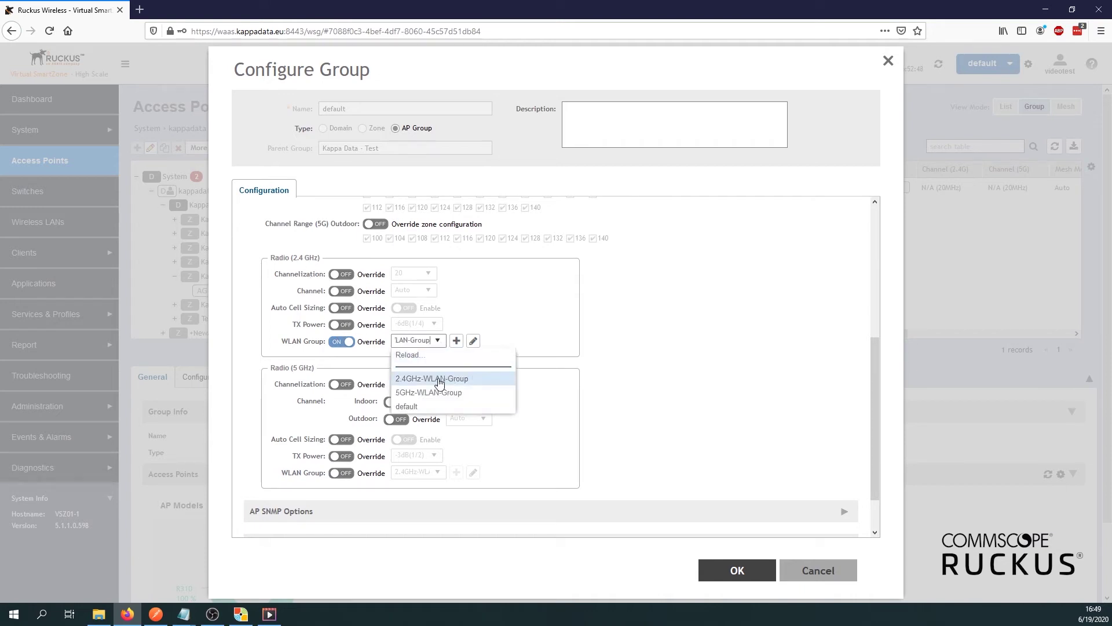
click(438, 377)
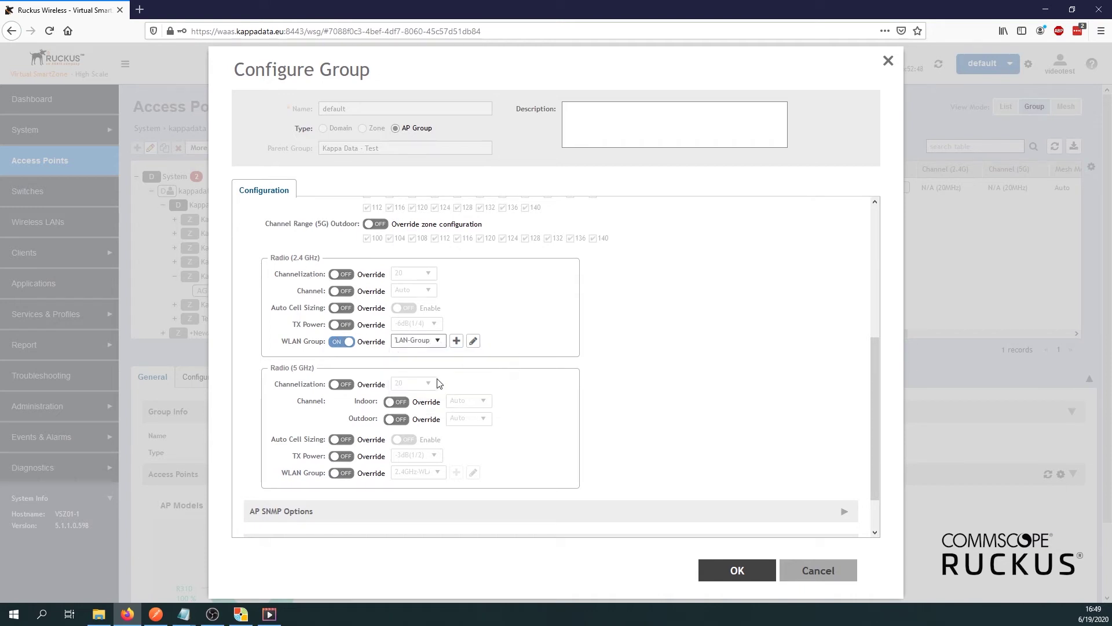
- Override the 5 GHz radio's WLAN group with 5GHz-WLAN-Group and save the AP group
click(341, 474)
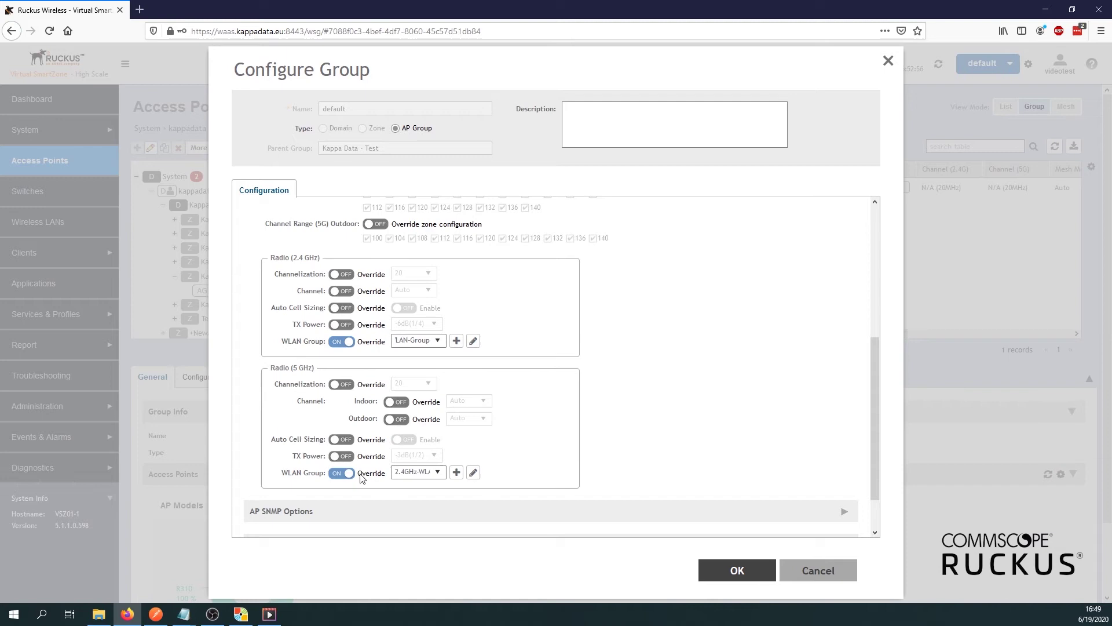
click(446, 476)
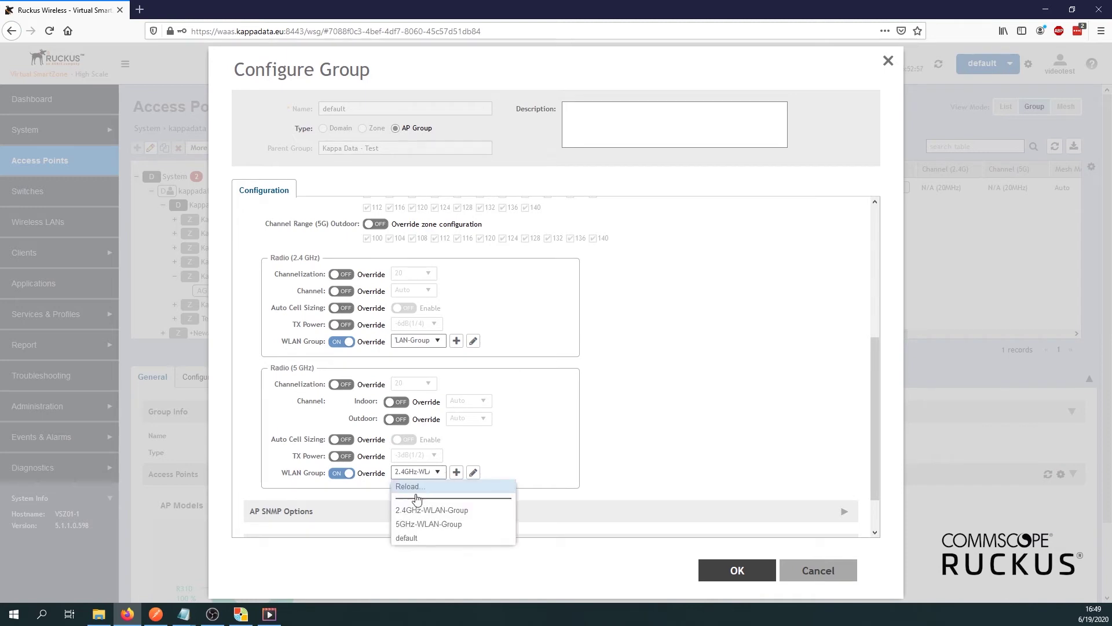
click(412, 523)
scroll(479, 485, down, 2)
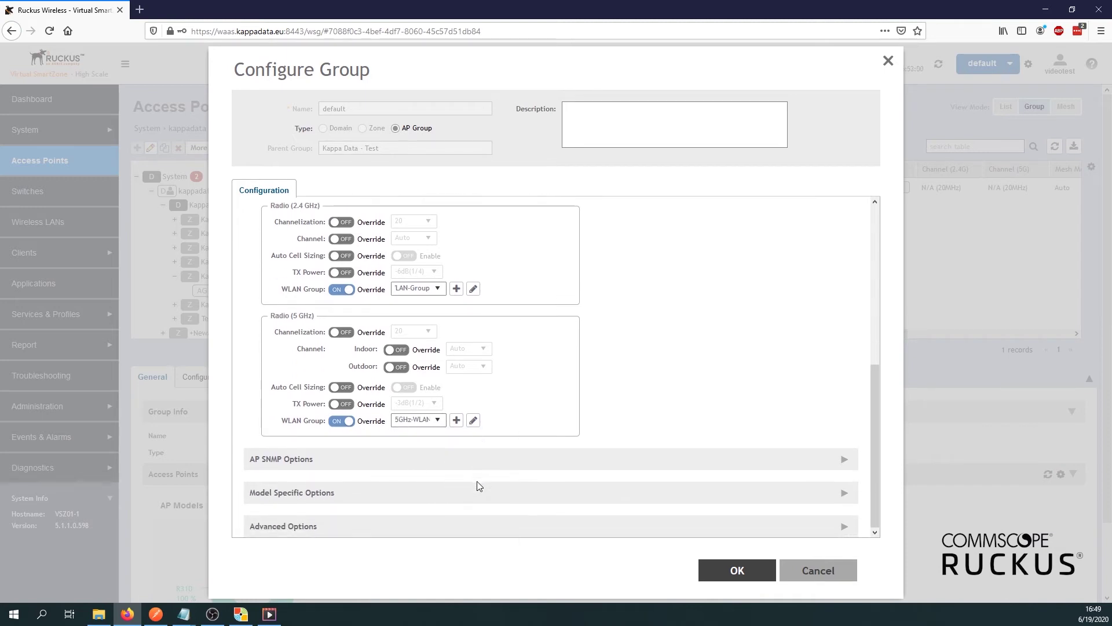
click(729, 571)
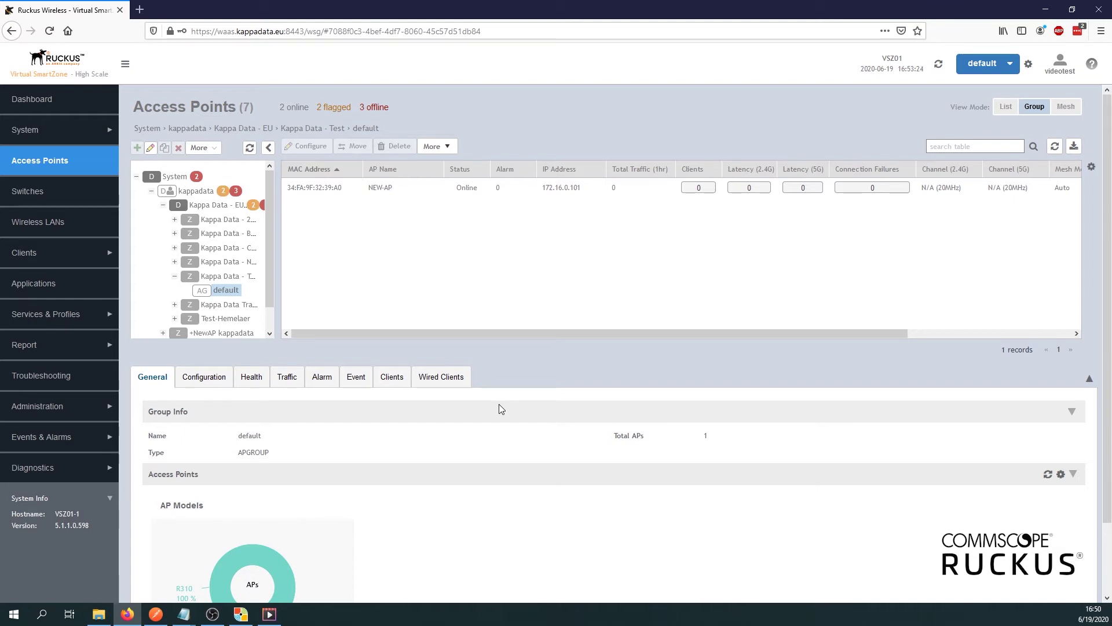
- On Wireless LANs, drill into kappadata > Kappa Data - EU > Kappa Data - Test and expand it
click(32, 232)
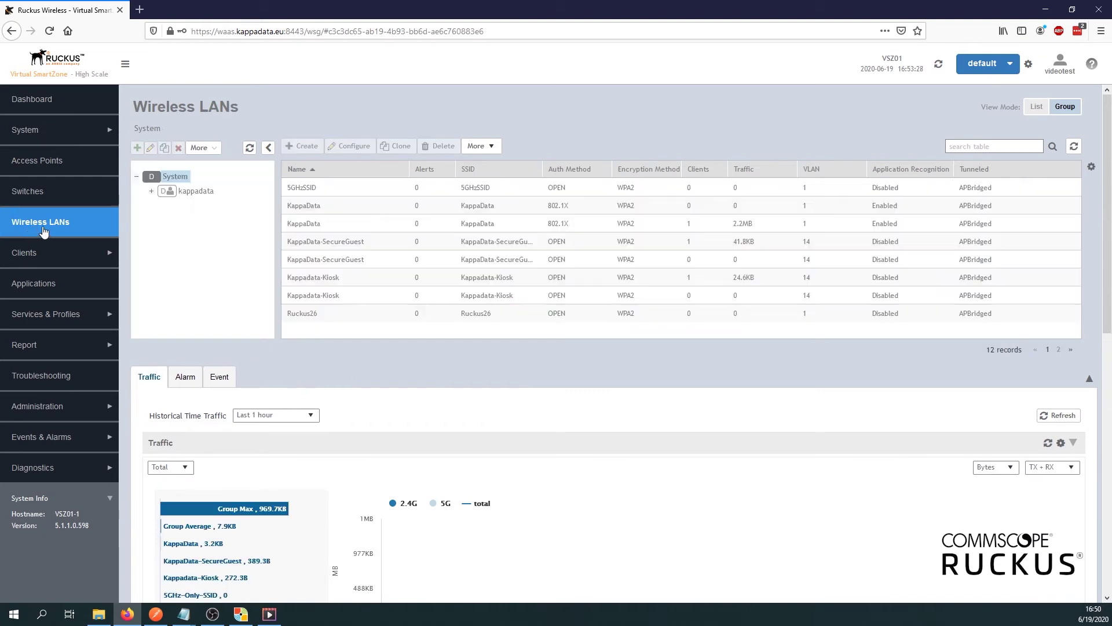
click(151, 191)
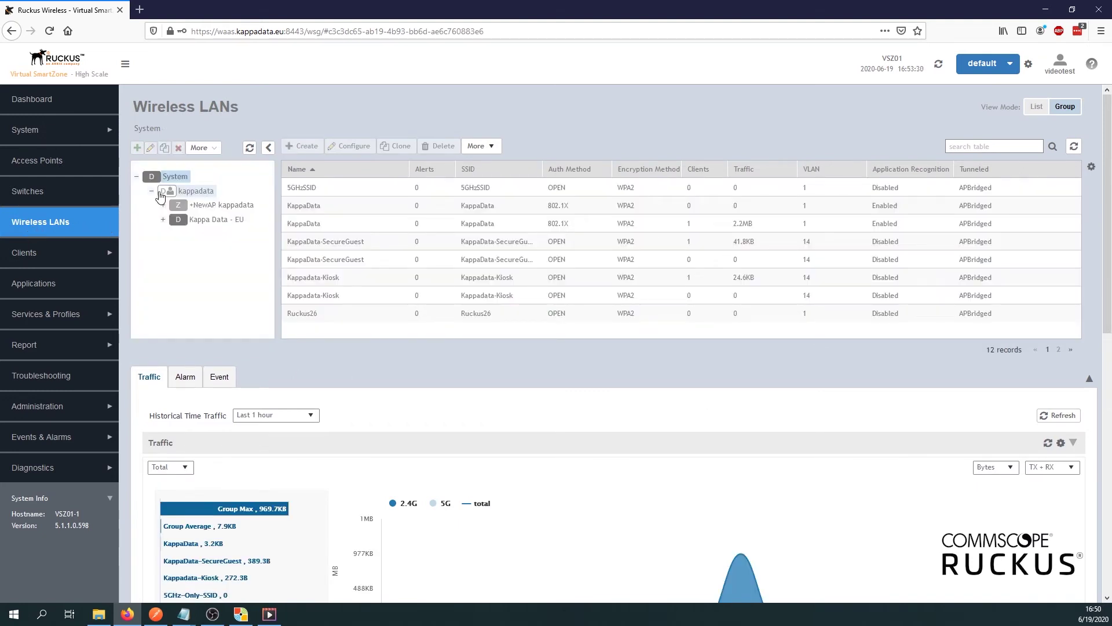
click(163, 220)
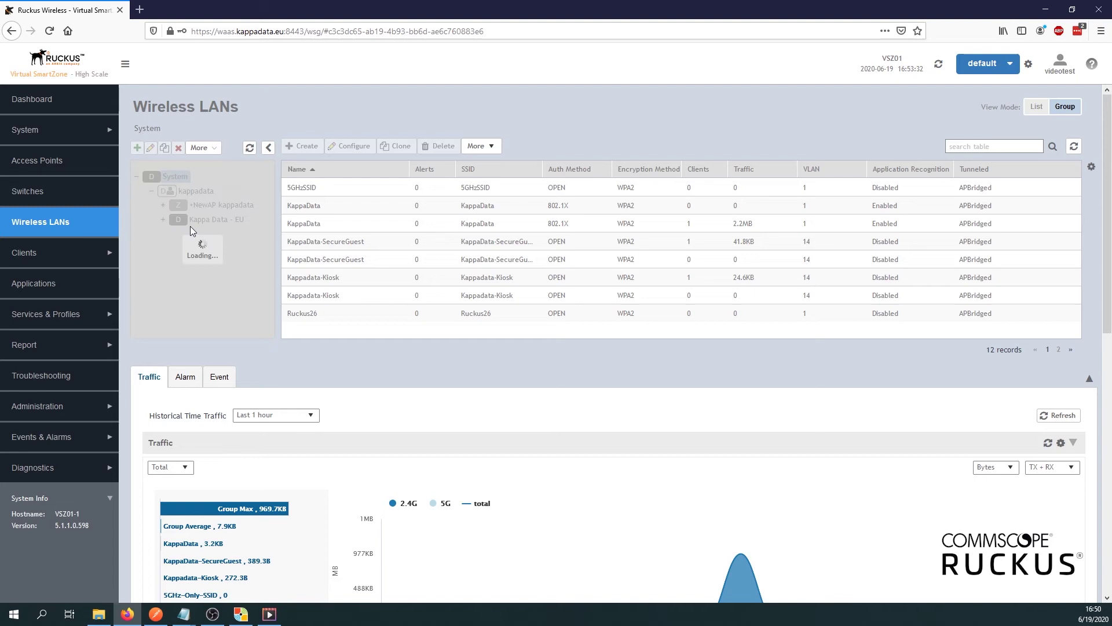
click(198, 291)
click(174, 290)
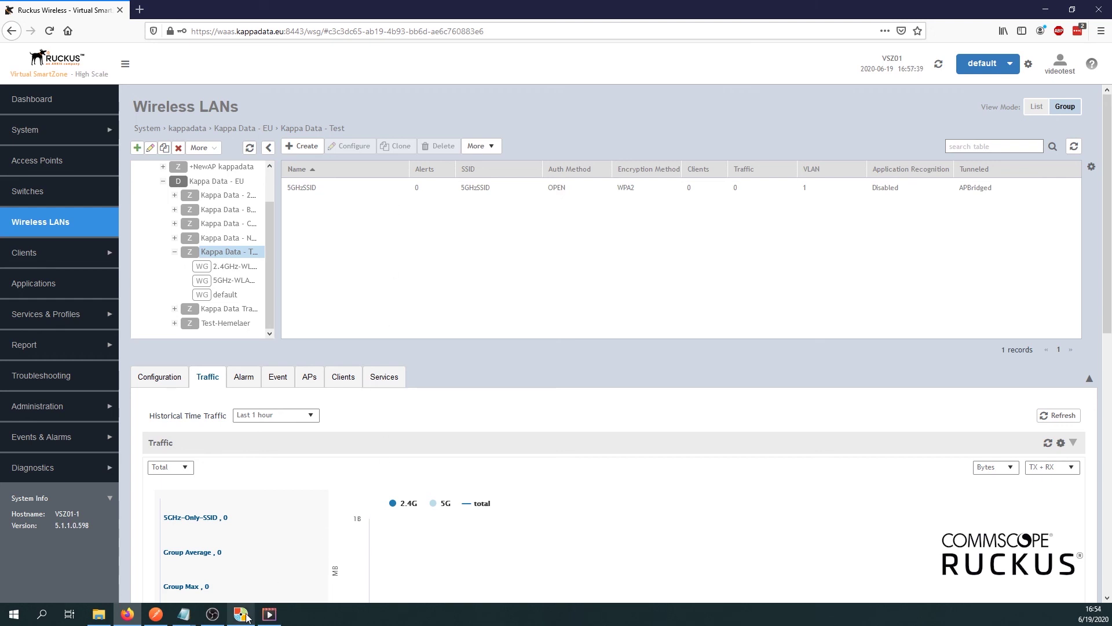
- Rescan in WinFi and check 5GHzSSID's details, toggling sort by Network Name
click(245, 615)
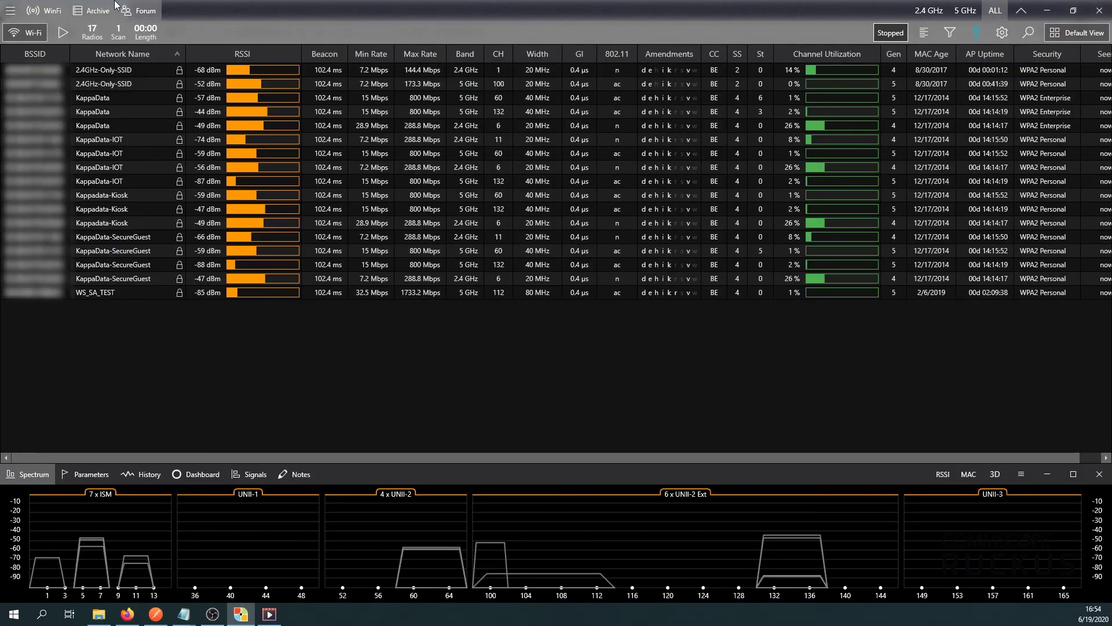
click(64, 32)
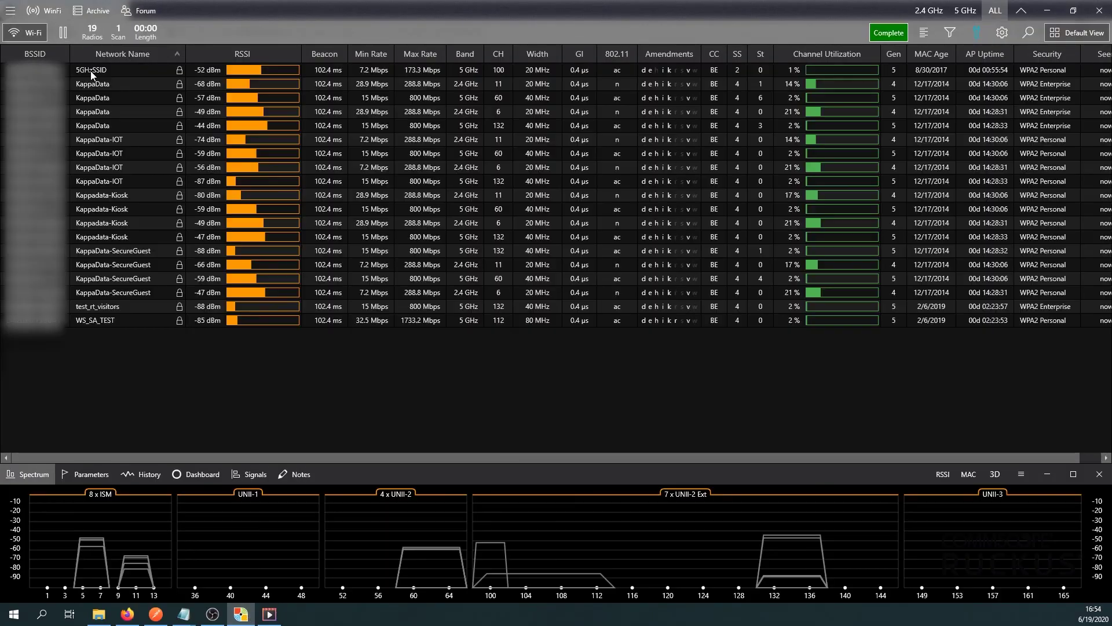
click(91, 71)
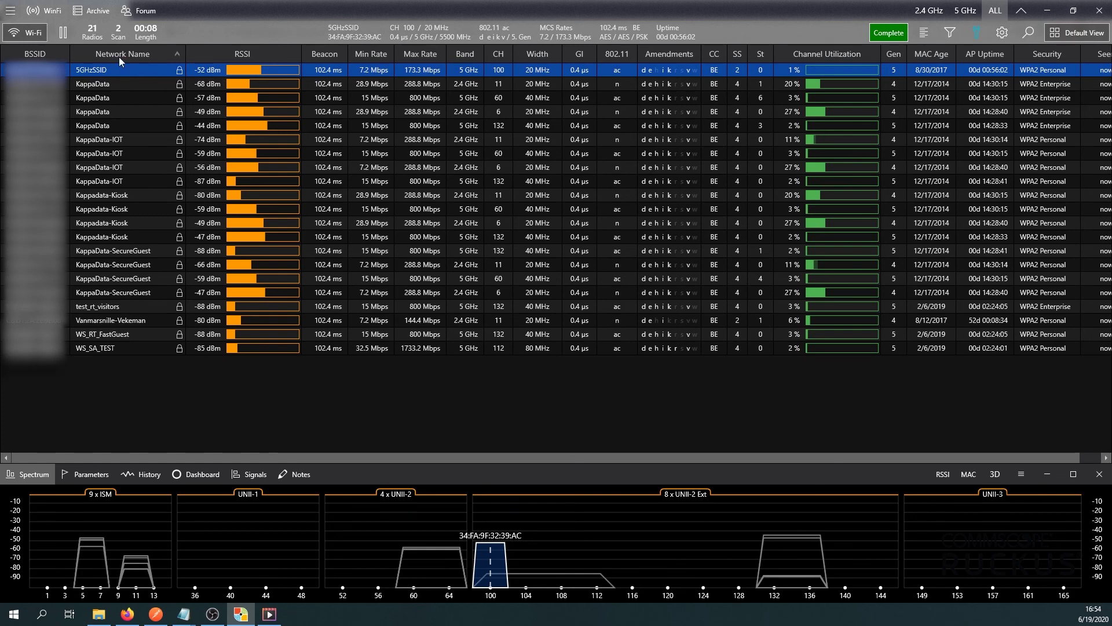
click(159, 51)
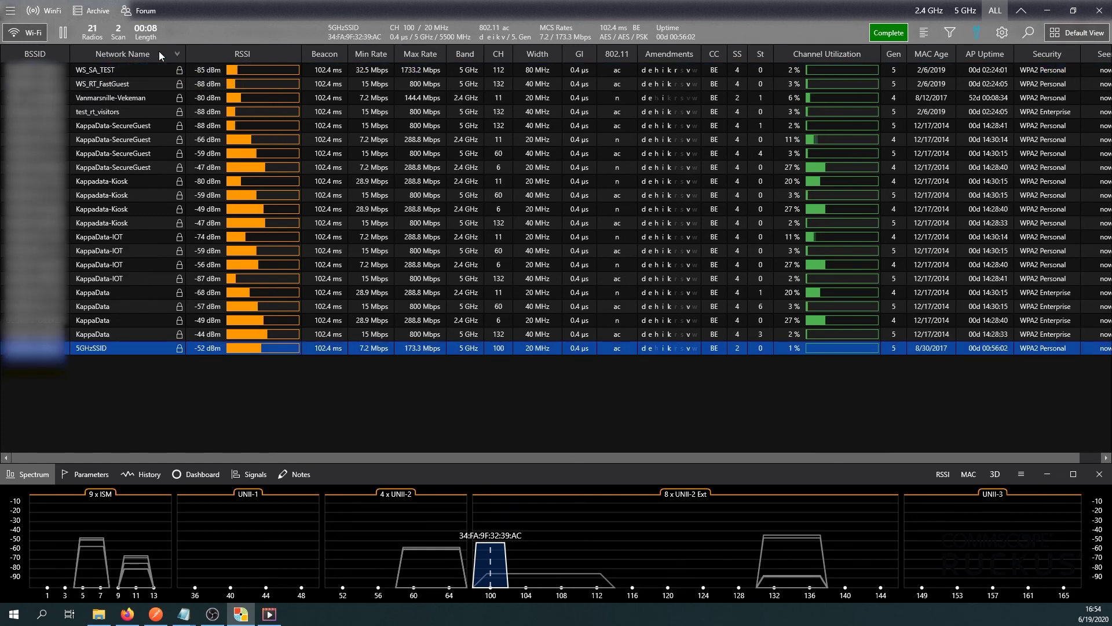
click(159, 51)
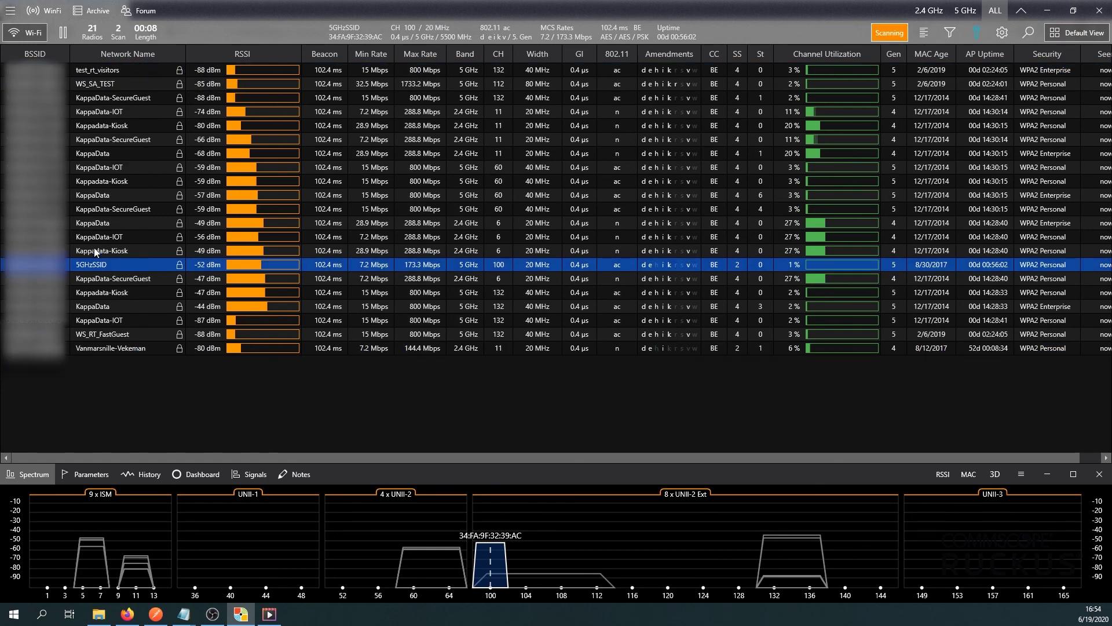